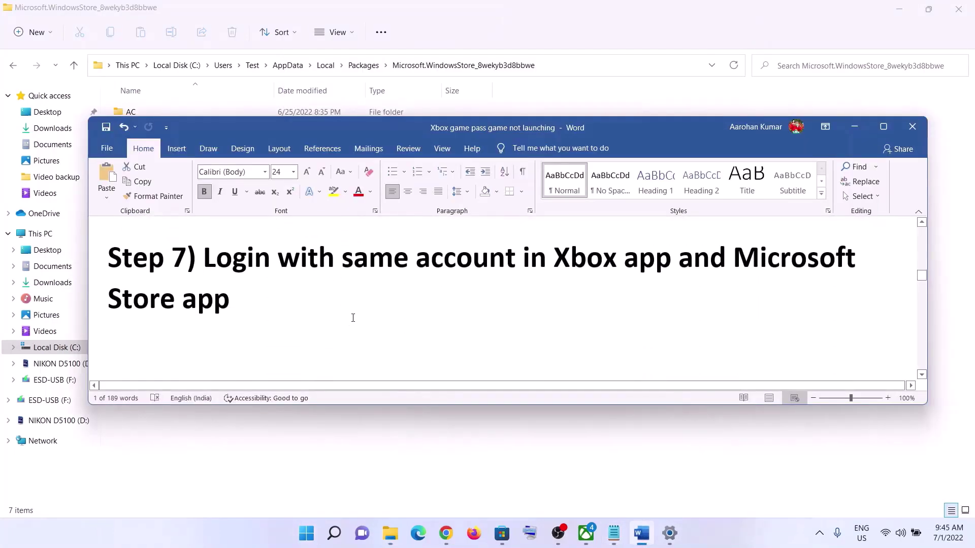
left_click_drag(231, 264, 664, 279)
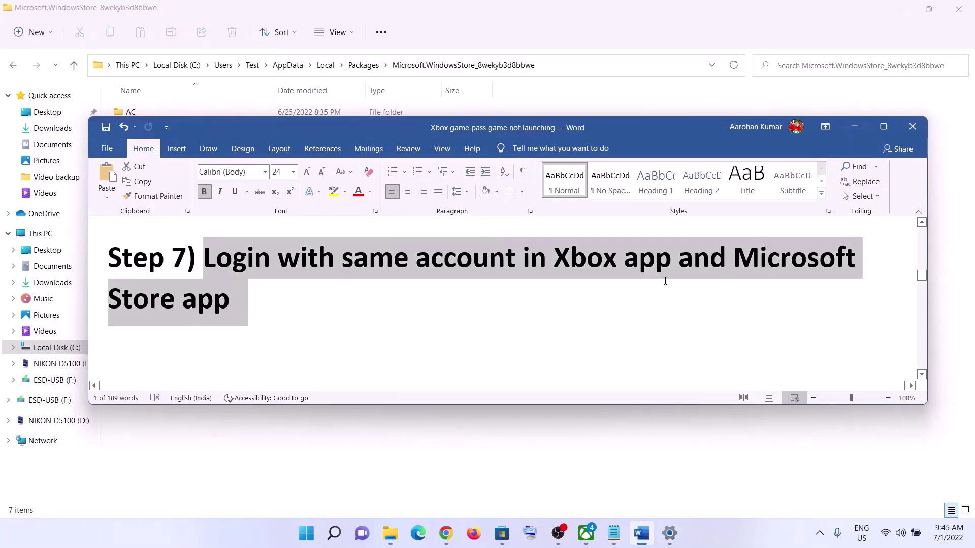
left_click(282, 318)
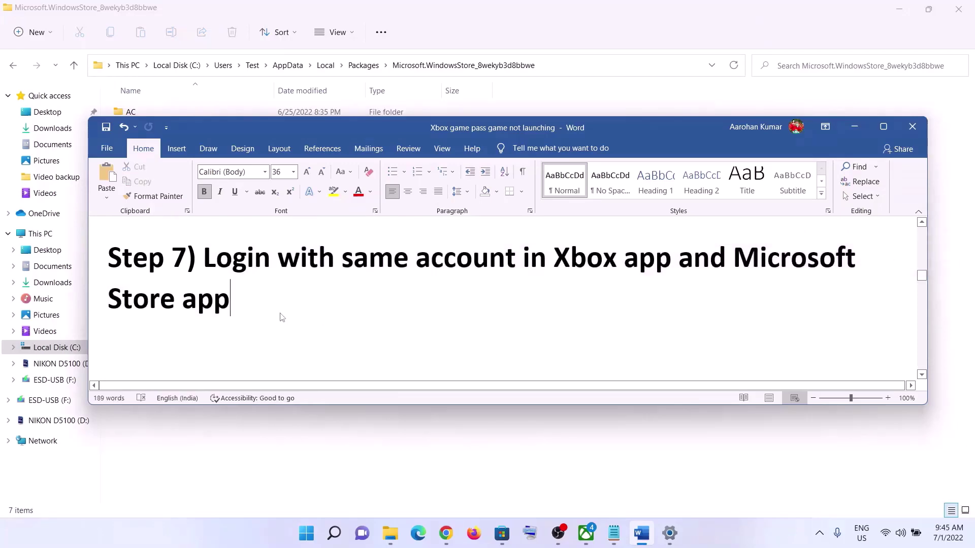
left_click(502, 534)
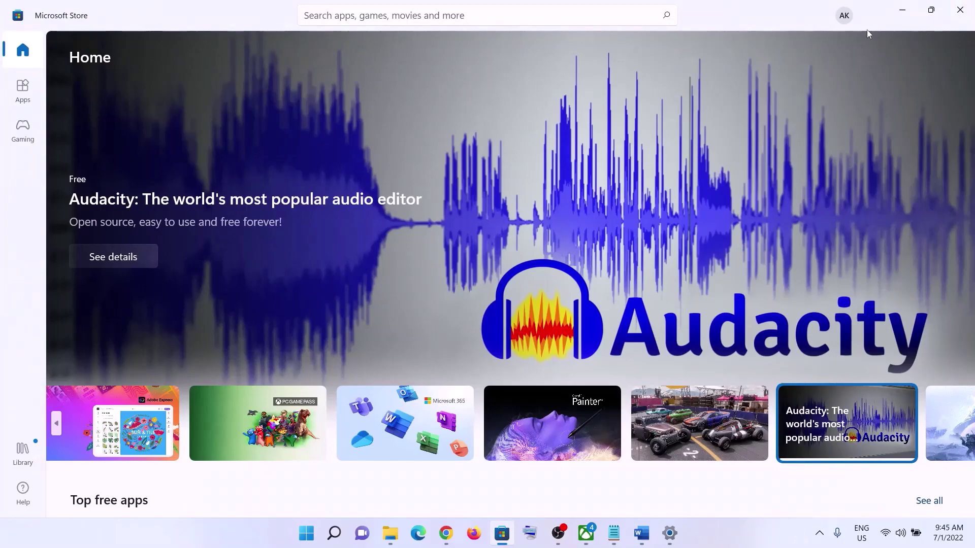
left_click(845, 16)
Sign out of Microsoft Store and sign back in with the same account, entering the account PIN
left_click(704, 73)
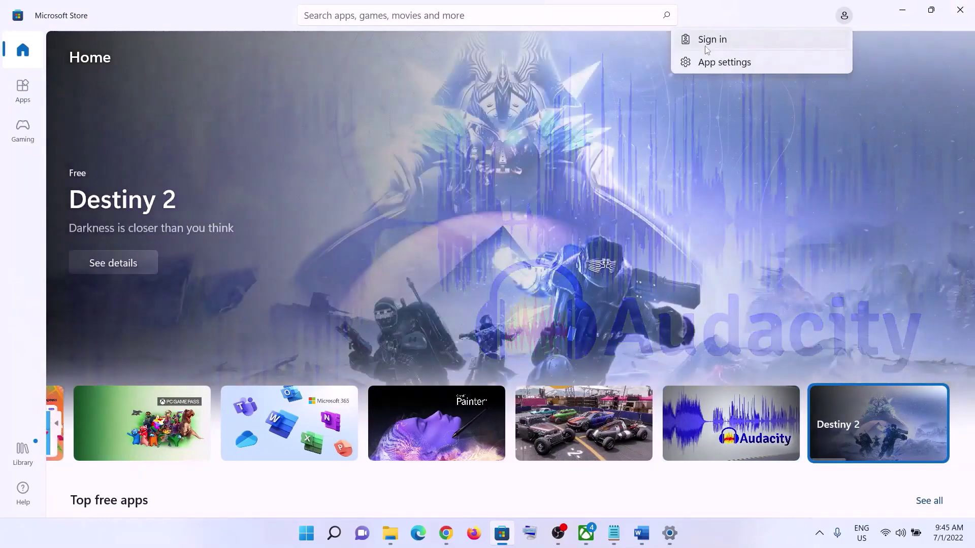
left_click(721, 40)
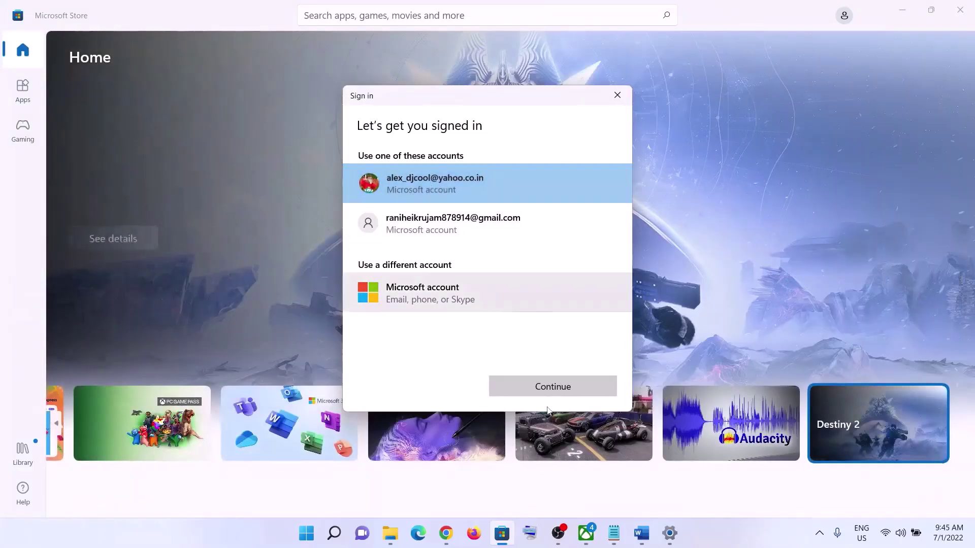
left_click(547, 390)
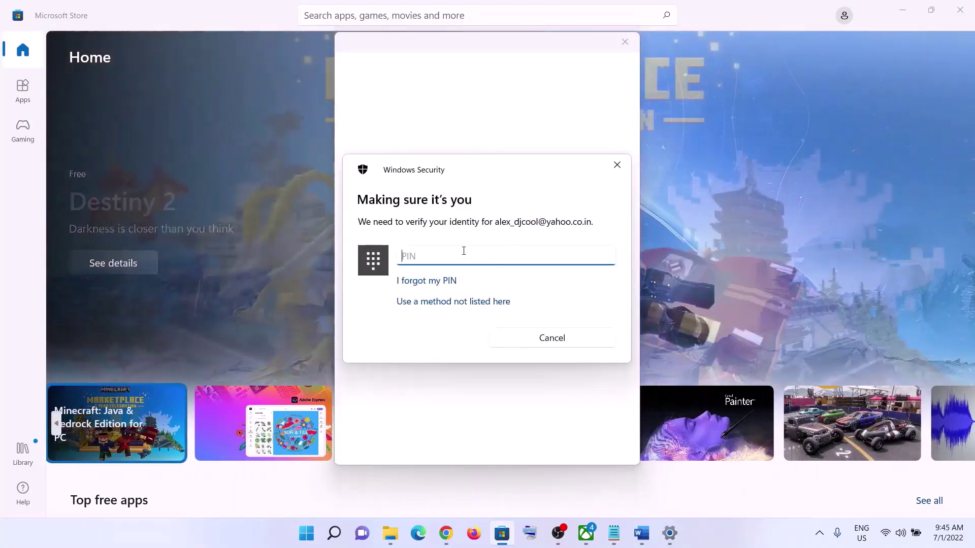
type("111")
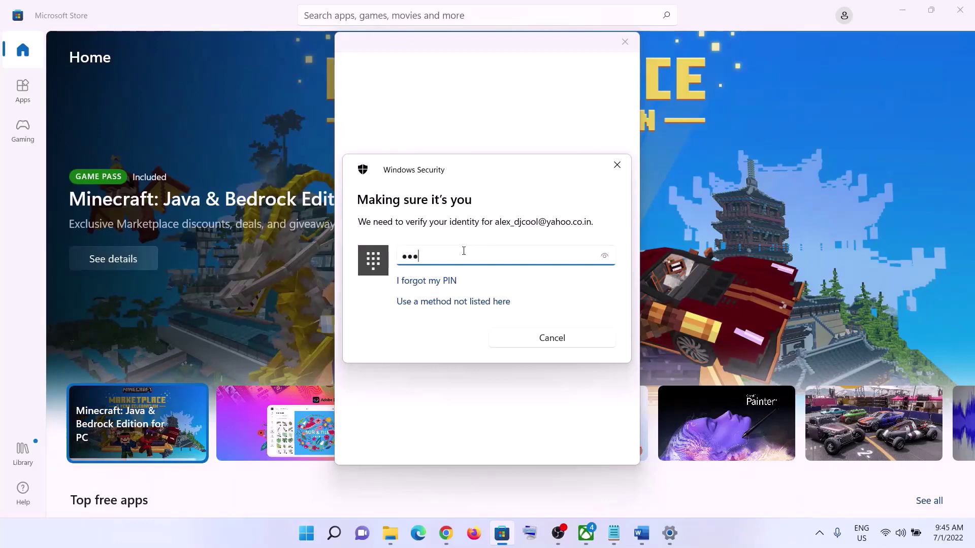
type("1")
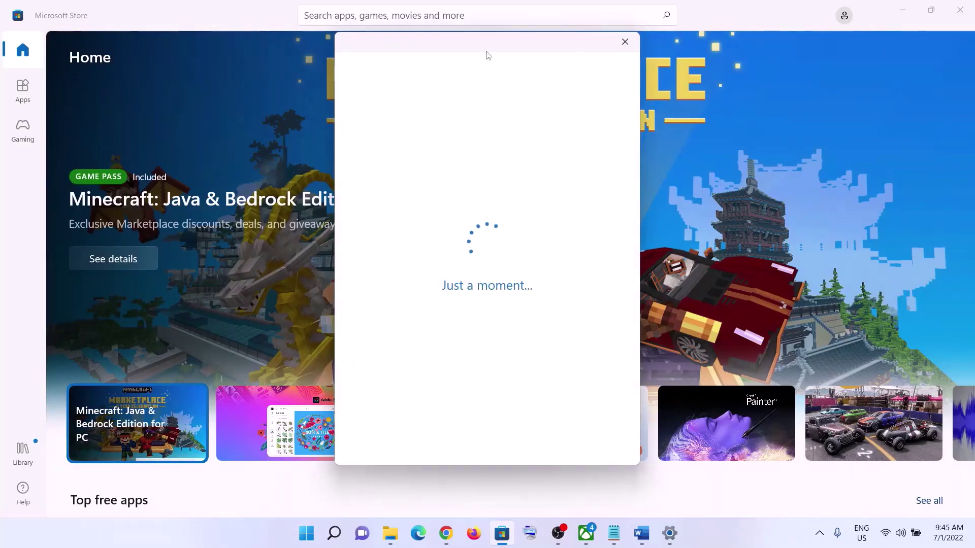
Close the Minecraft Launcher window in the Xbox app, then sign out and back in with the same account
left_click(587, 542)
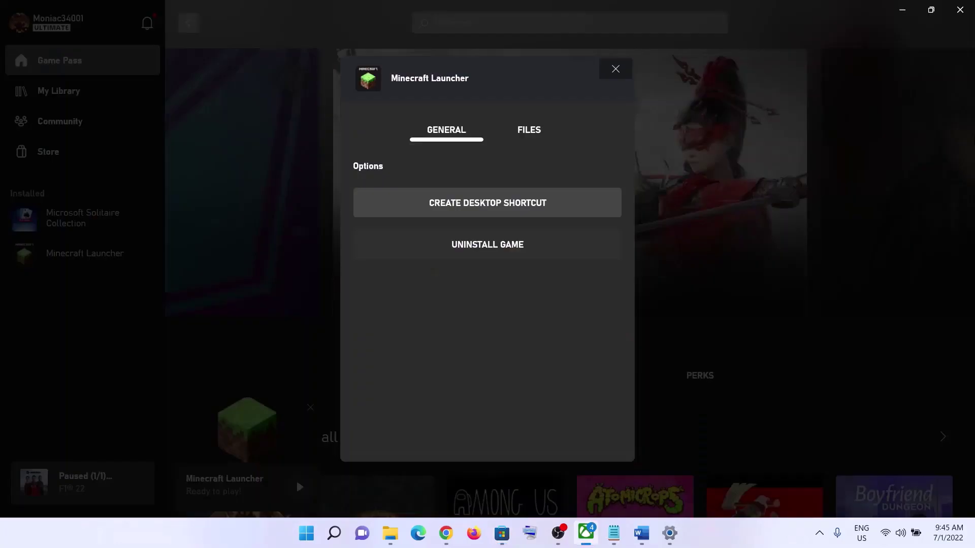
left_click(616, 70)
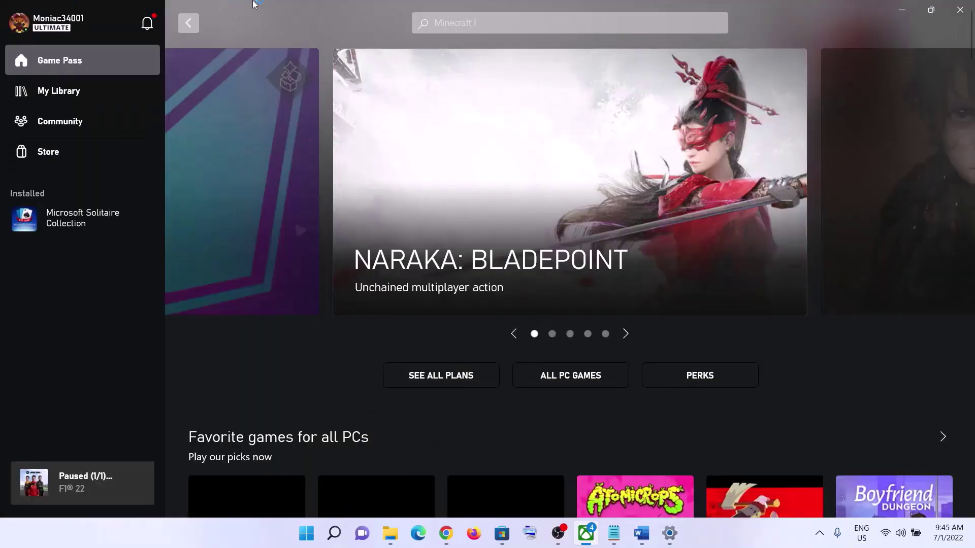
left_click(53, 29)
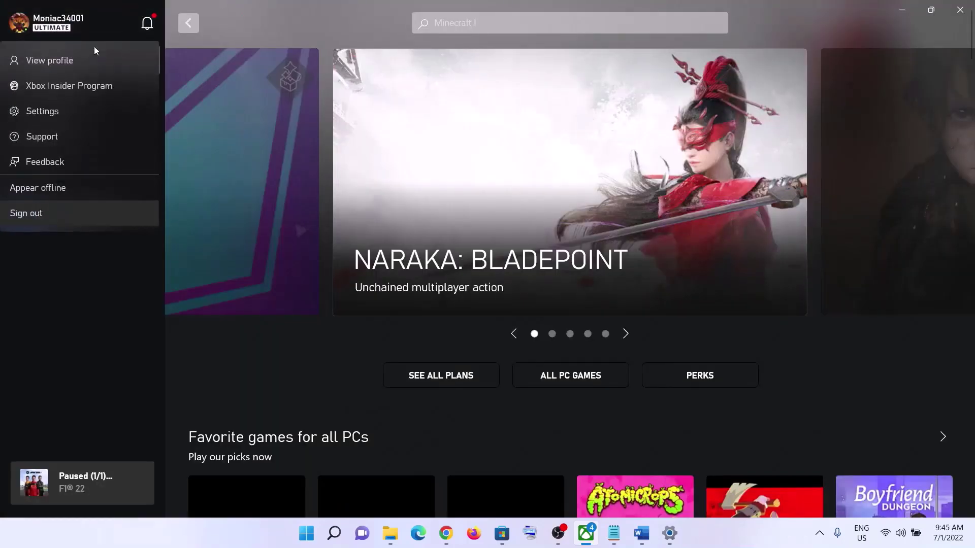
left_click(73, 30)
left_click(62, 28)
left_click(27, 211)
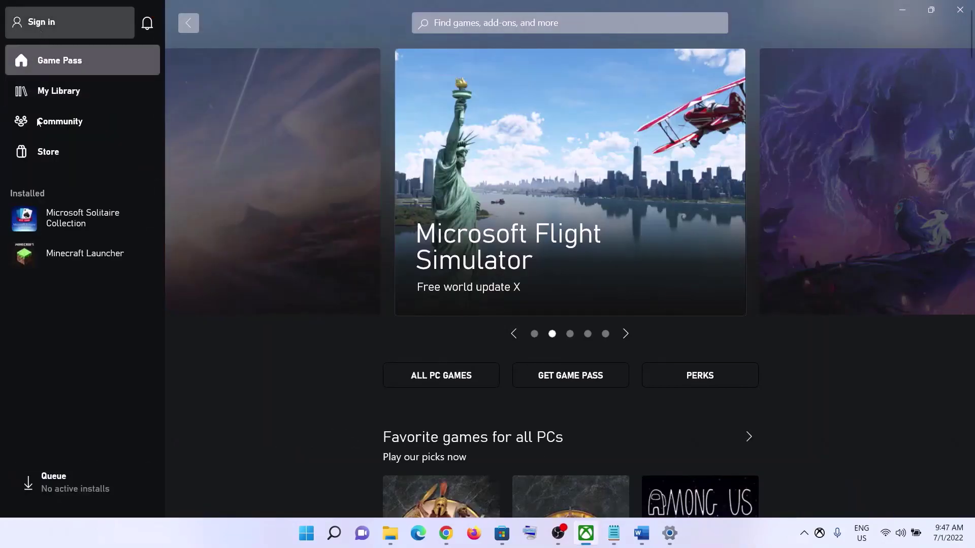
left_click(41, 27)
left_click(23, 161)
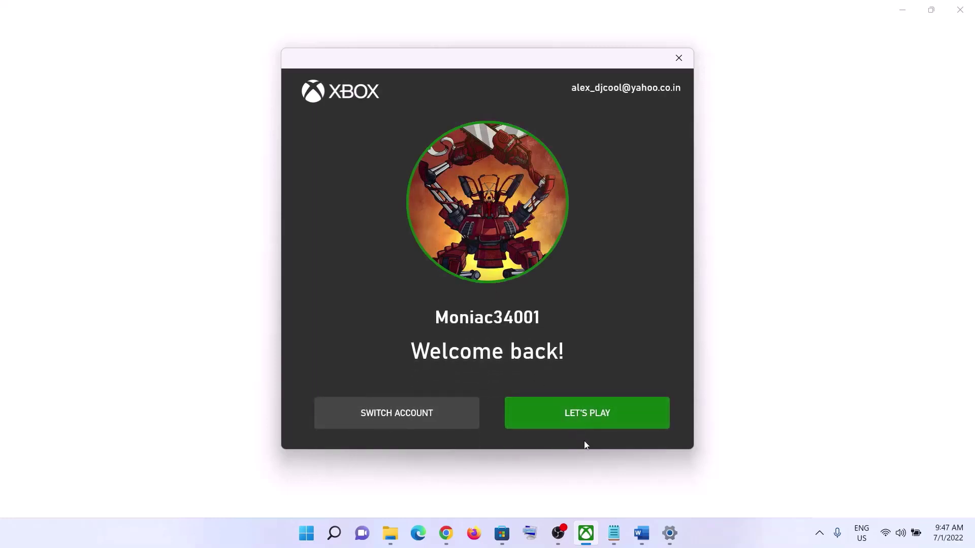
left_click(587, 419)
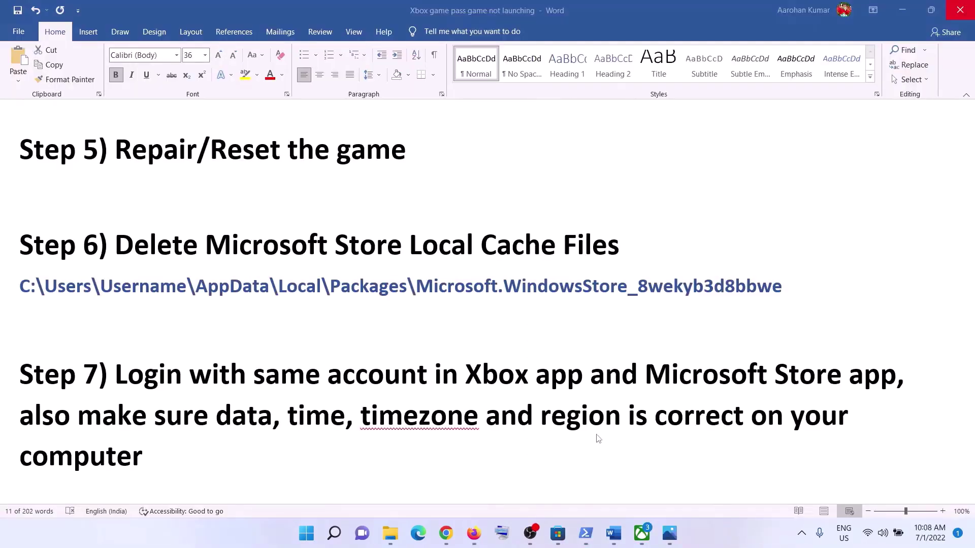
Highlight the date, time and region reminder, then open Adjust date and time from the taskbar clock
left_click_drag(599, 439, 154, 415)
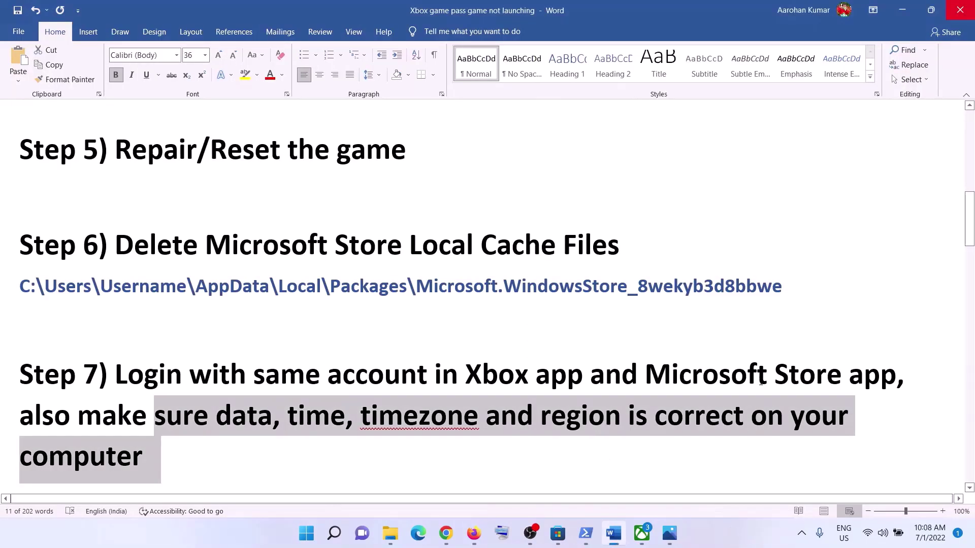
left_click_drag(93, 419, 673, 438)
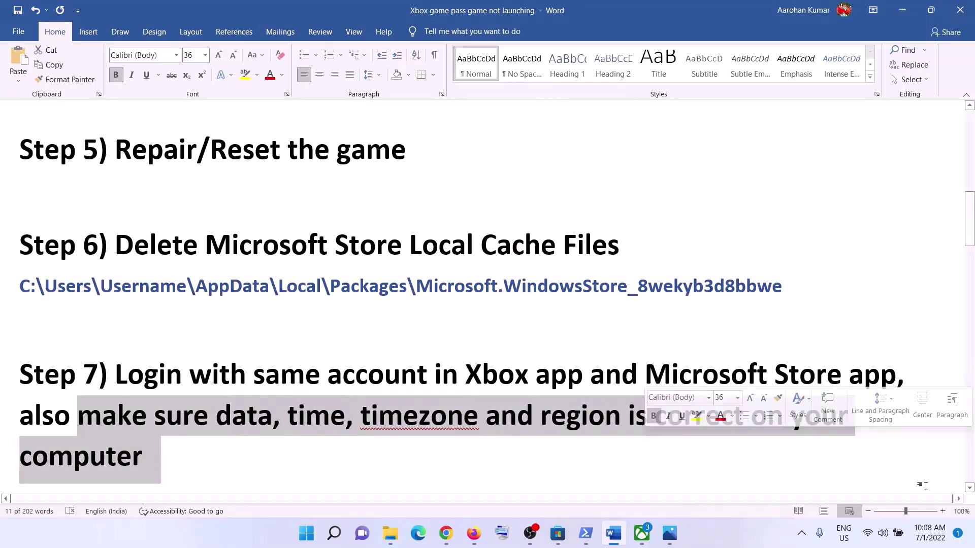
right_click(932, 538)
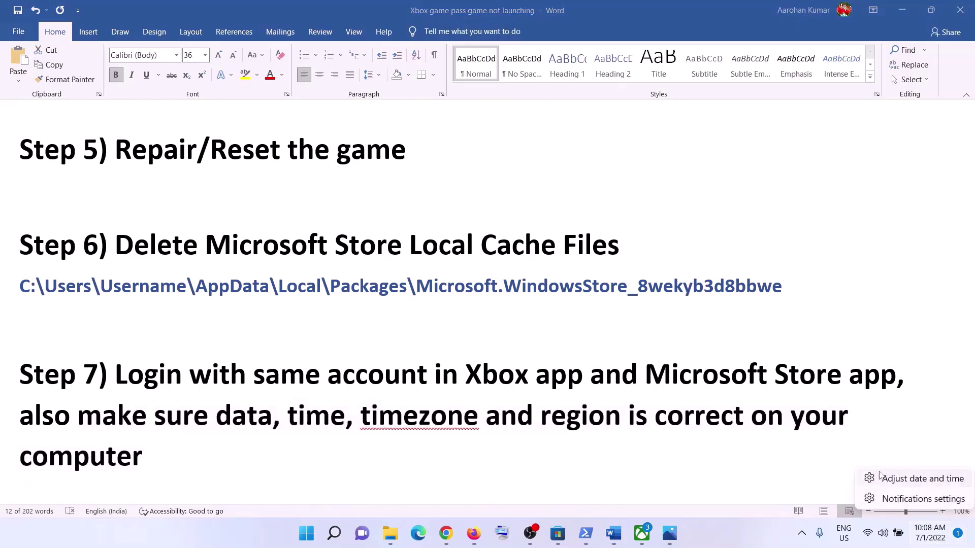
left_click(933, 481)
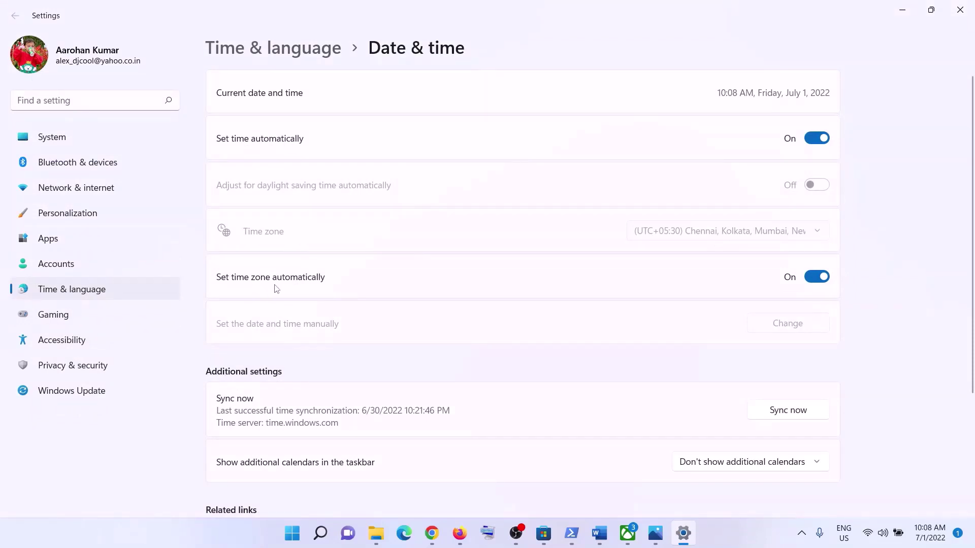
Toggle Set time automatically off and on, then sync the clock with the time server
left_click(815, 140)
left_click(819, 139)
scroll(804, 350, "down", 2)
scroll(766, 328, "up", 2)
left_click(787, 416)
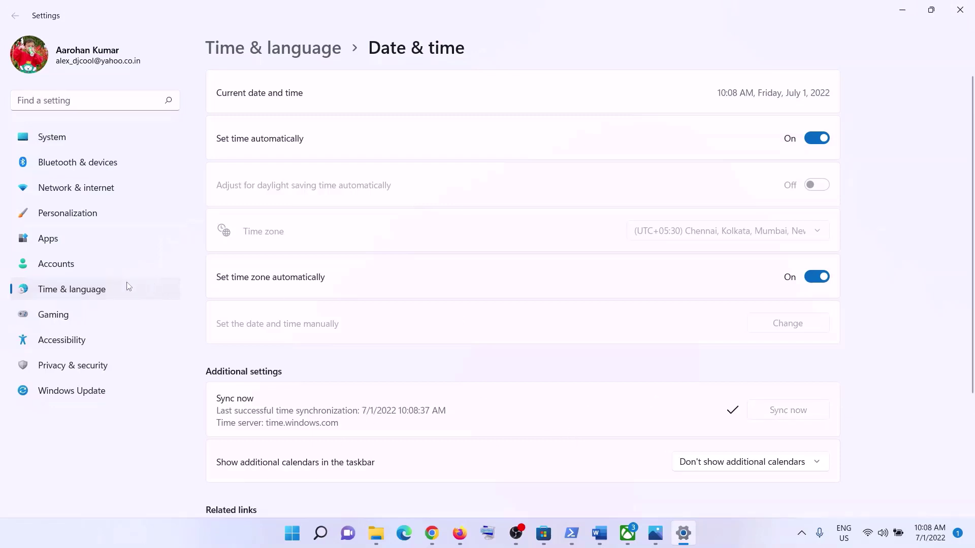
Check Language & region and leave the country set to India
left_click(98, 289)
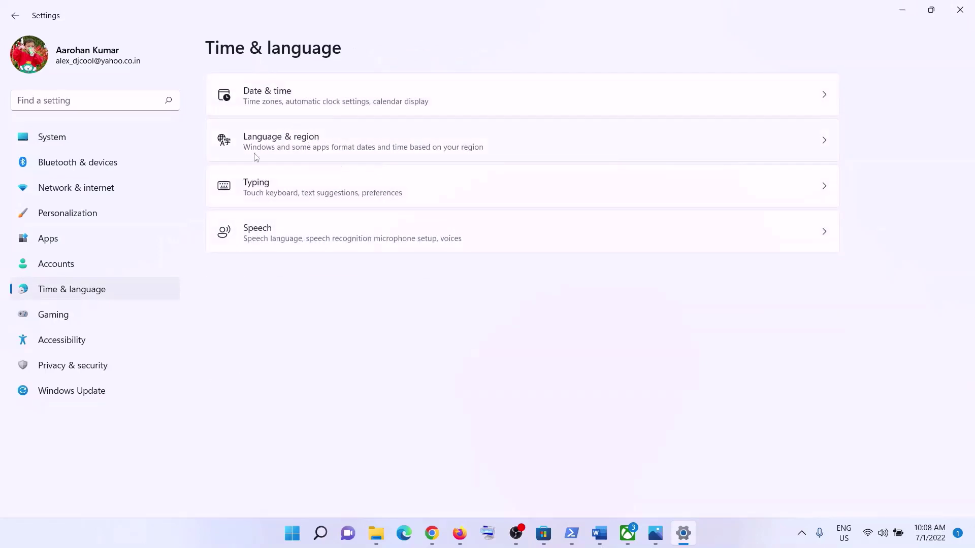
left_click(307, 142)
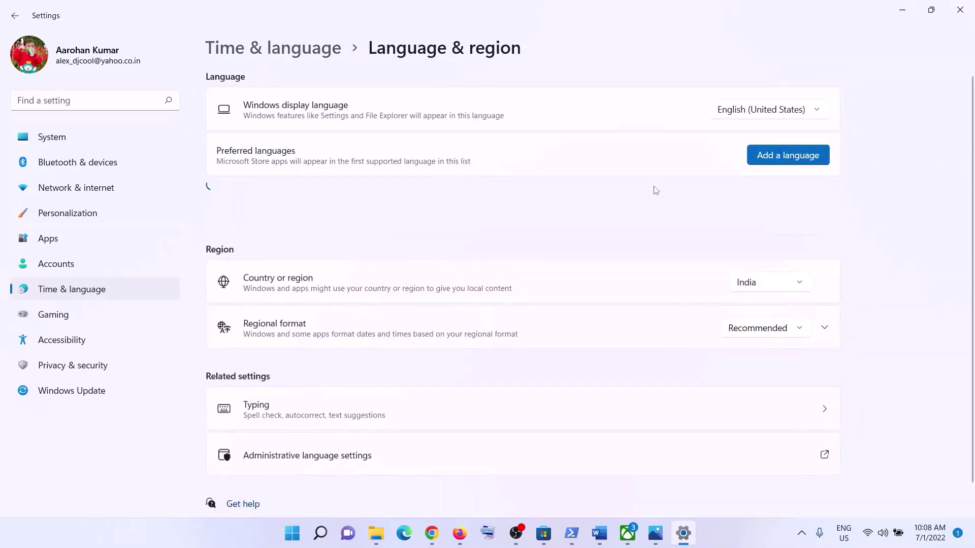
left_click(756, 283)
left_click(763, 525)
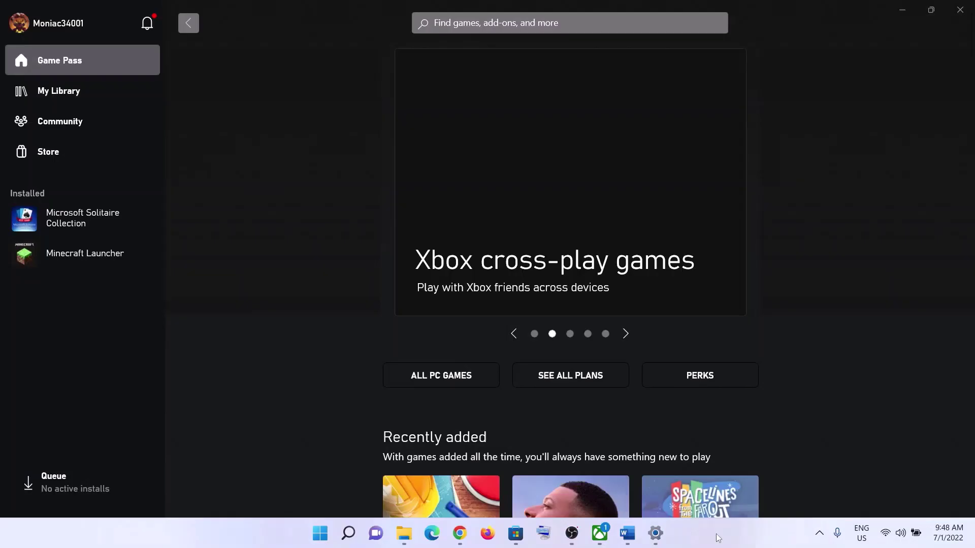
Recheck the instructions document, then minimize it and switch to the Microsoft Store
left_click(628, 533)
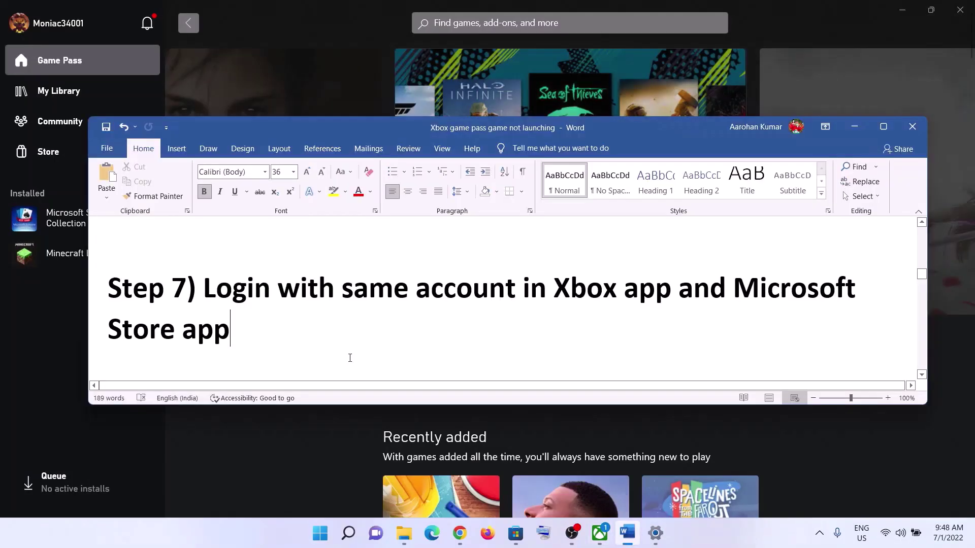
scroll(297, 337, "up", 2)
scroll(298, 337, "down", 5)
left_click_drag(204, 333, 679, 334)
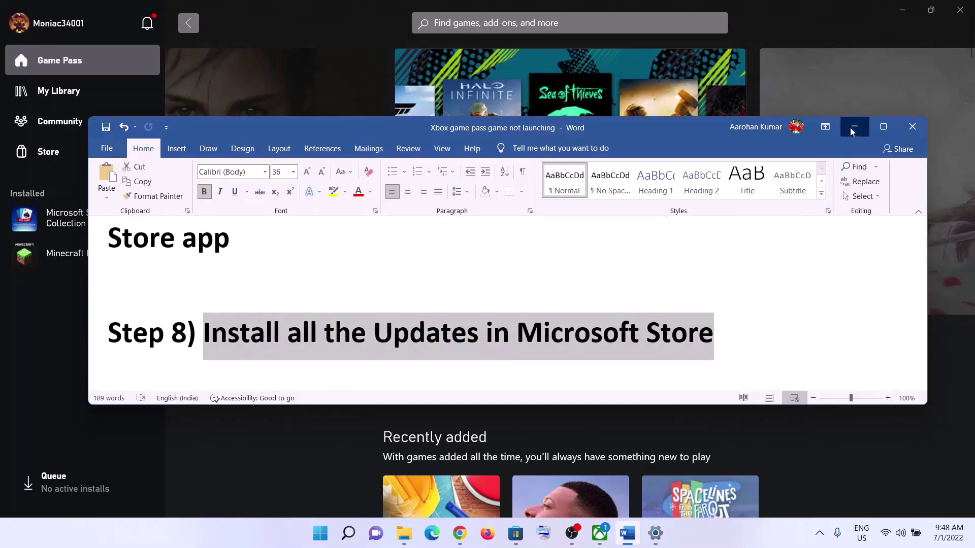
left_click(854, 127)
left_click(527, 541)
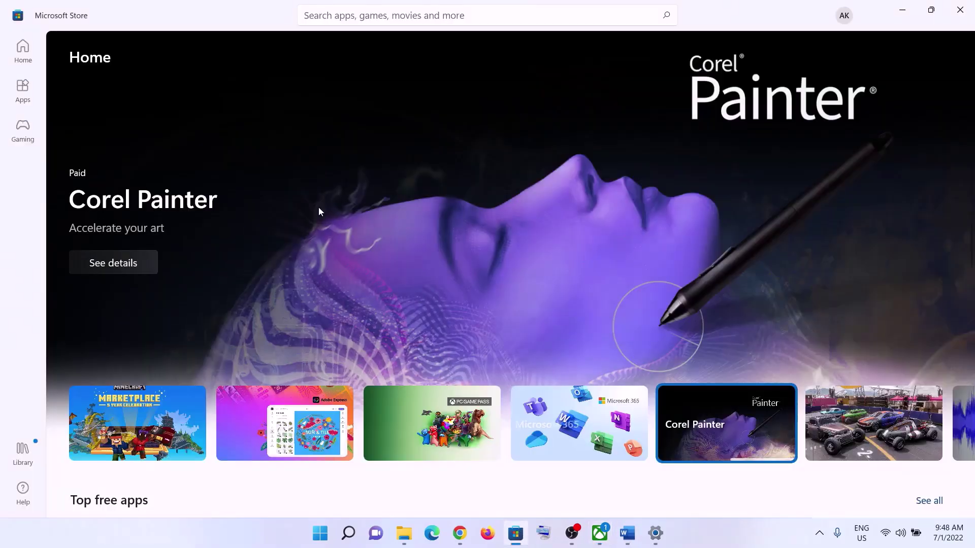
Get app updates from the Store's Library, then minimize the Store
left_click(18, 465)
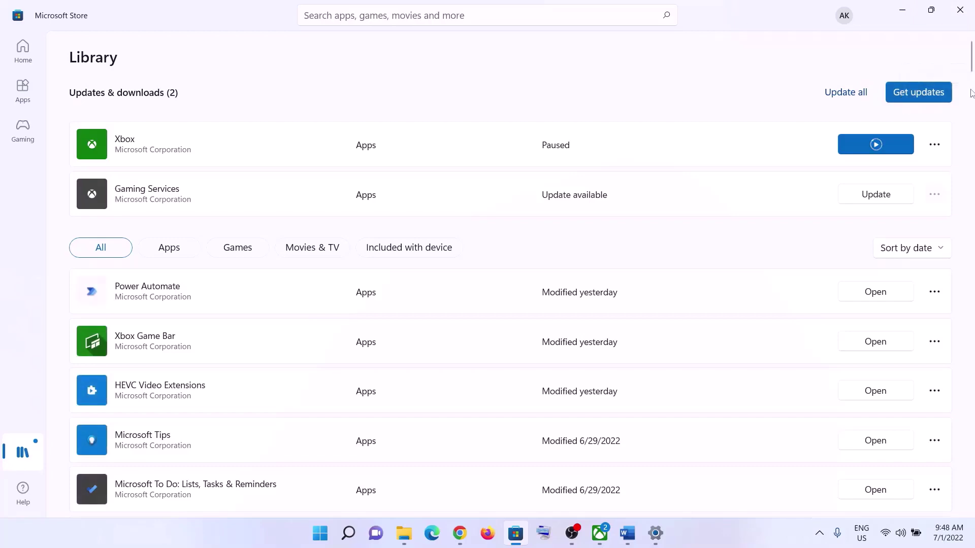
left_click(918, 99)
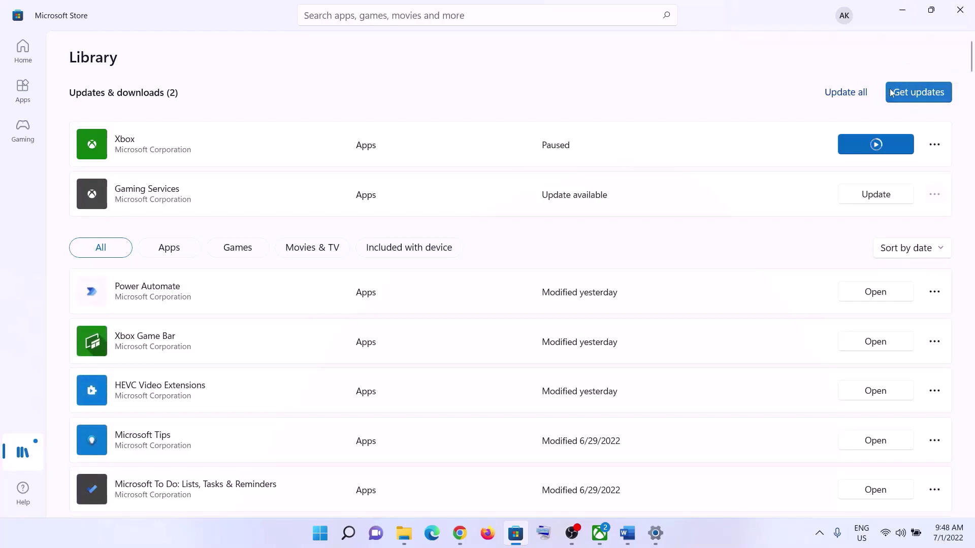
left_click(904, 13)
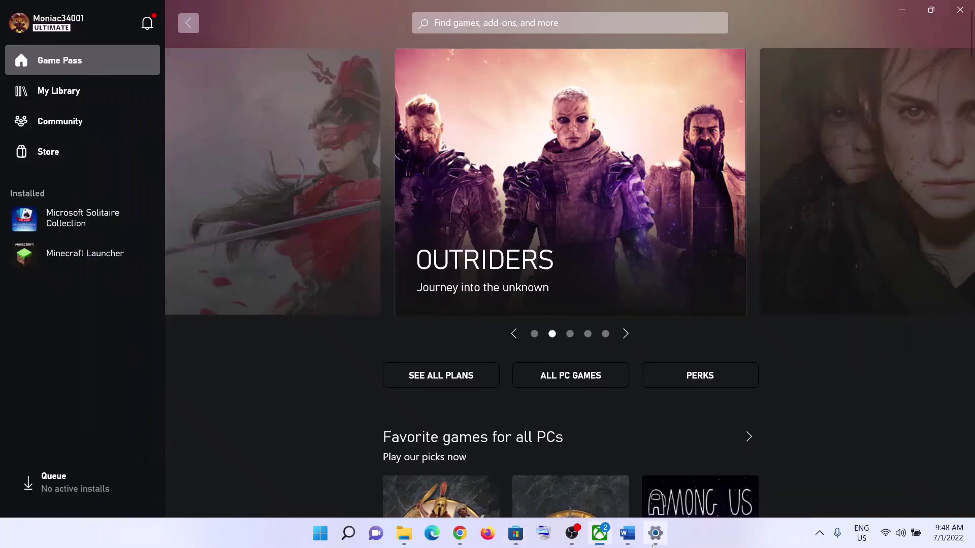
Highlight Step 9, Update Windows, in the guide and open the Start menu
left_click(629, 535)
scroll(355, 310, "down", 3)
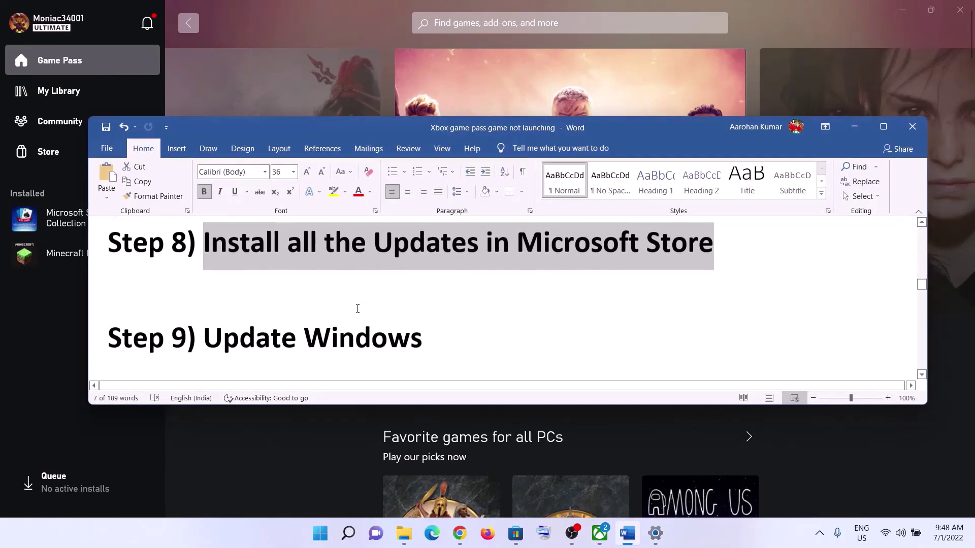
left_click_drag(203, 311, 439, 315)
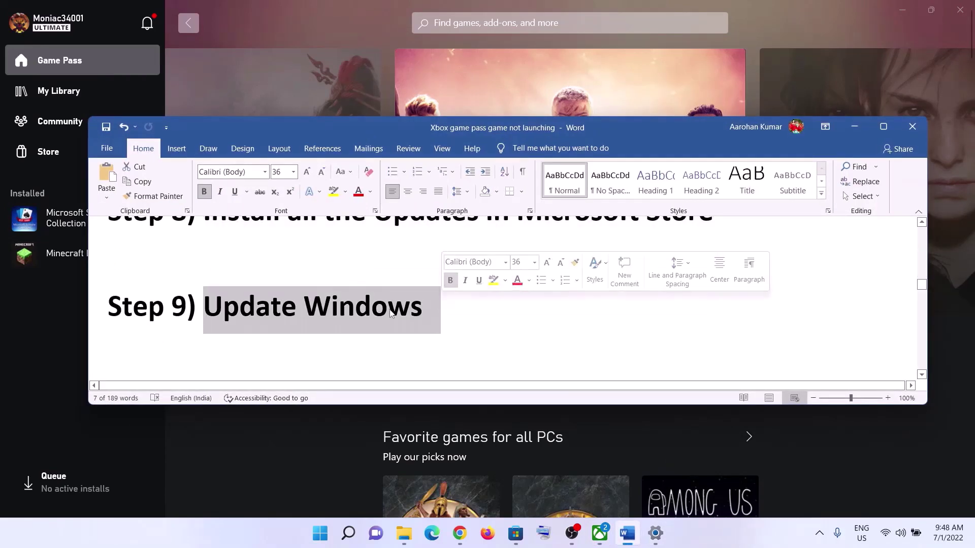
left_click(320, 533)
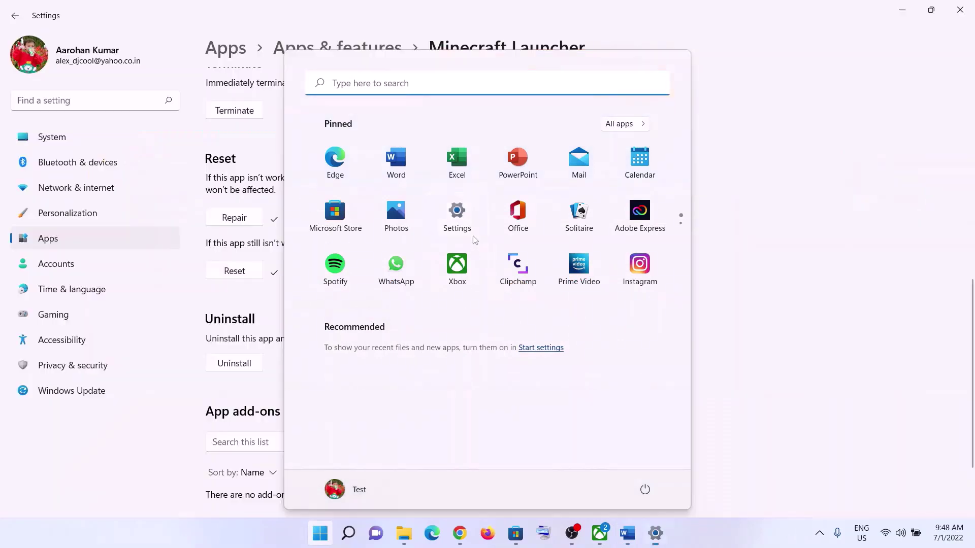
Run Check for updates on the Windows Update page, then return to the Word guide
left_click(467, 231)
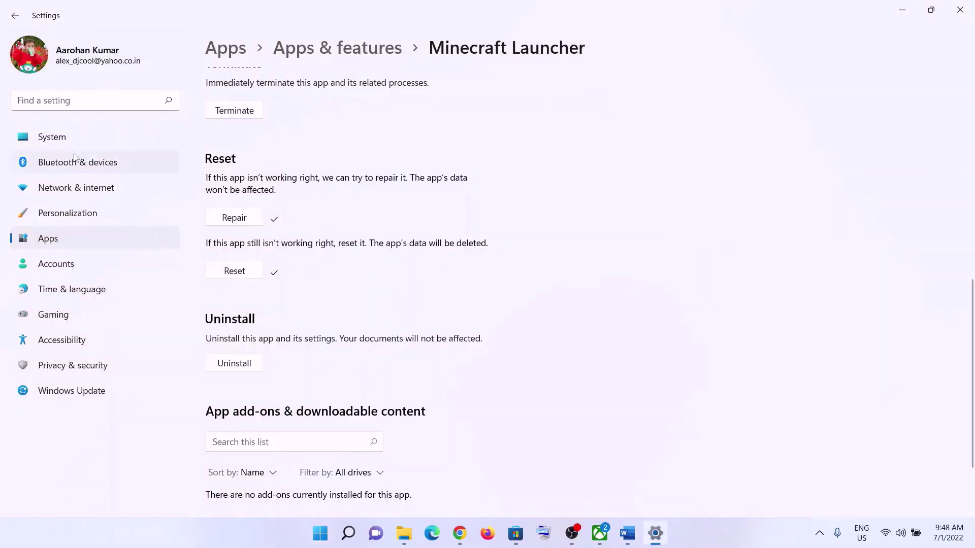
left_click(70, 392)
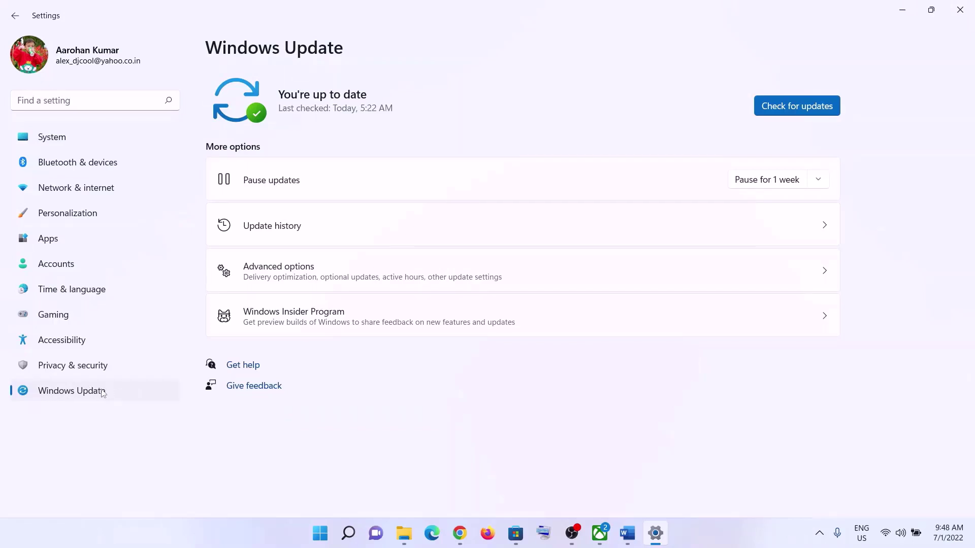
left_click(808, 106)
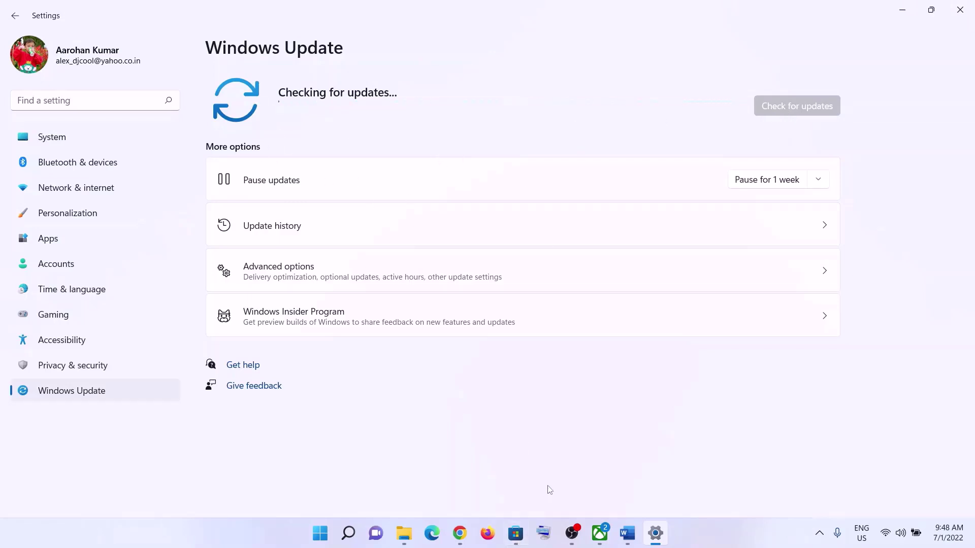
left_click(626, 533)
scroll(315, 305, "down", 3)
scroll(313, 309, "up", 1)
Copy 'wsreset' from Step 10 and run it from Windows search to clear the Store cache
double_click(314, 312)
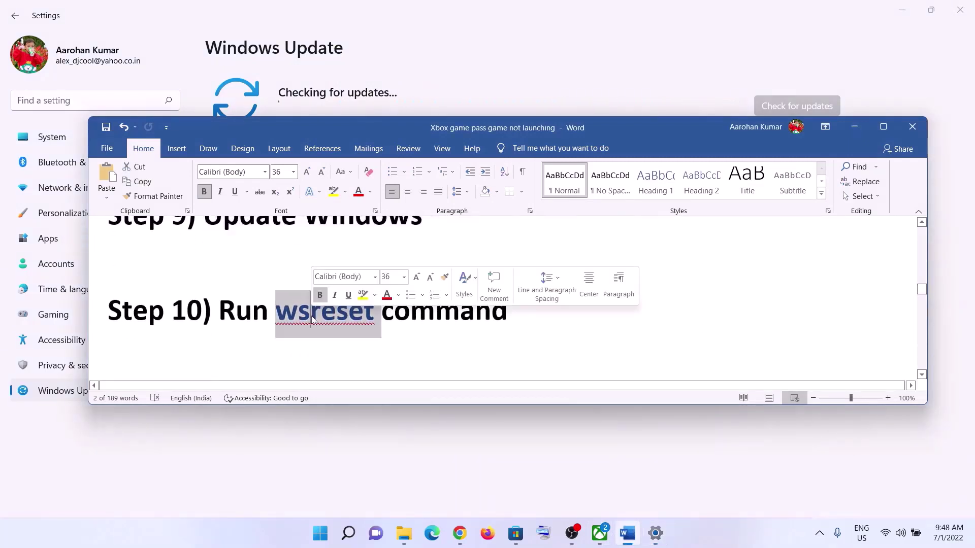
right_click(313, 312)
left_click(300, 169)
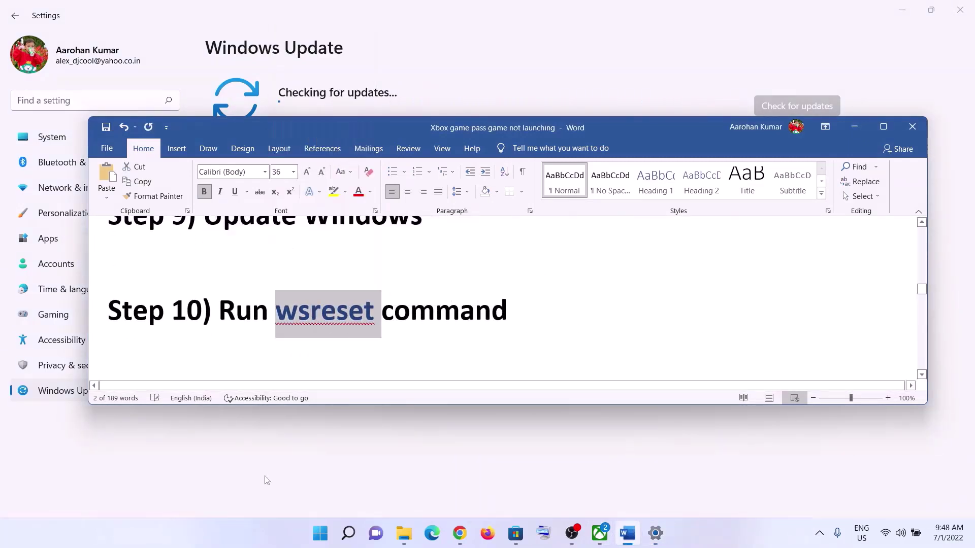
left_click(318, 541)
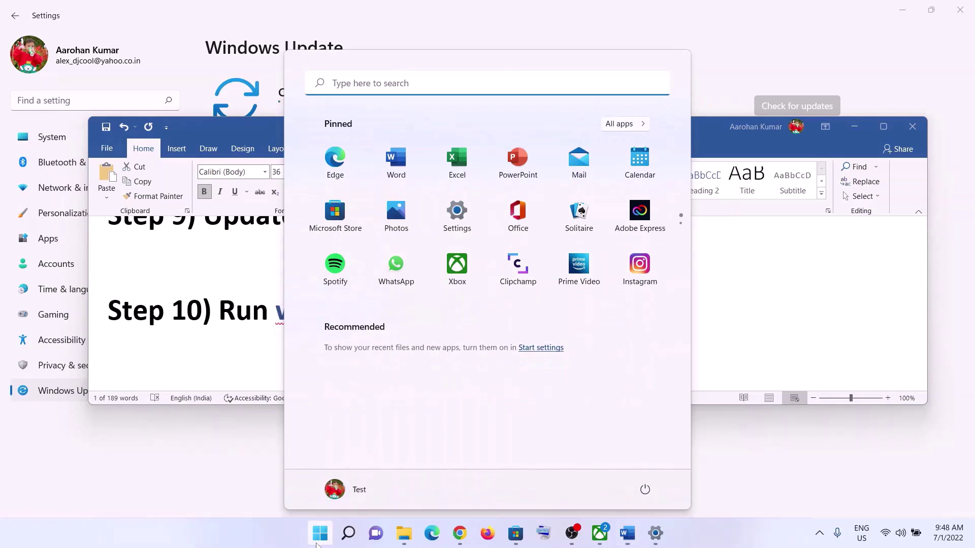
key("ctrl+v")
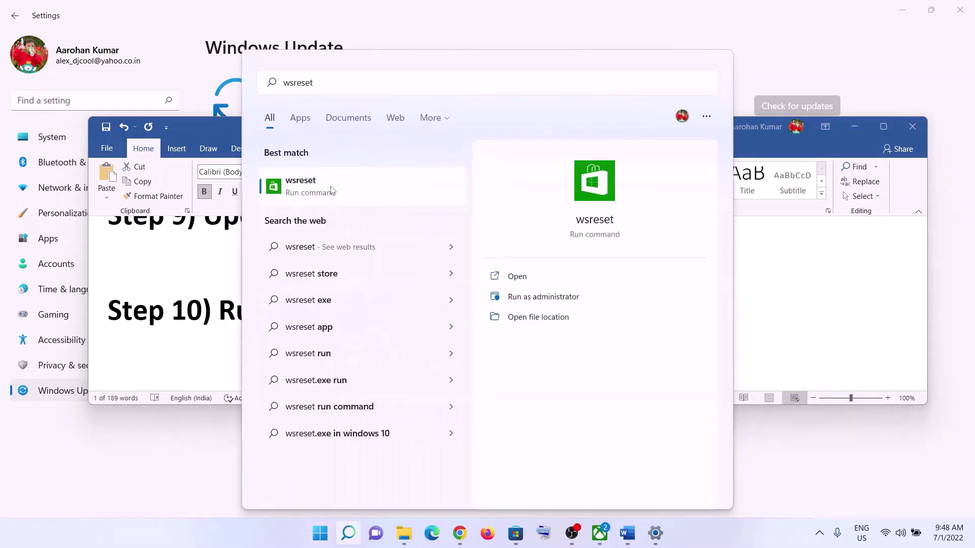
left_click(330, 200)
left_click_drag(383, 31, 576, 67)
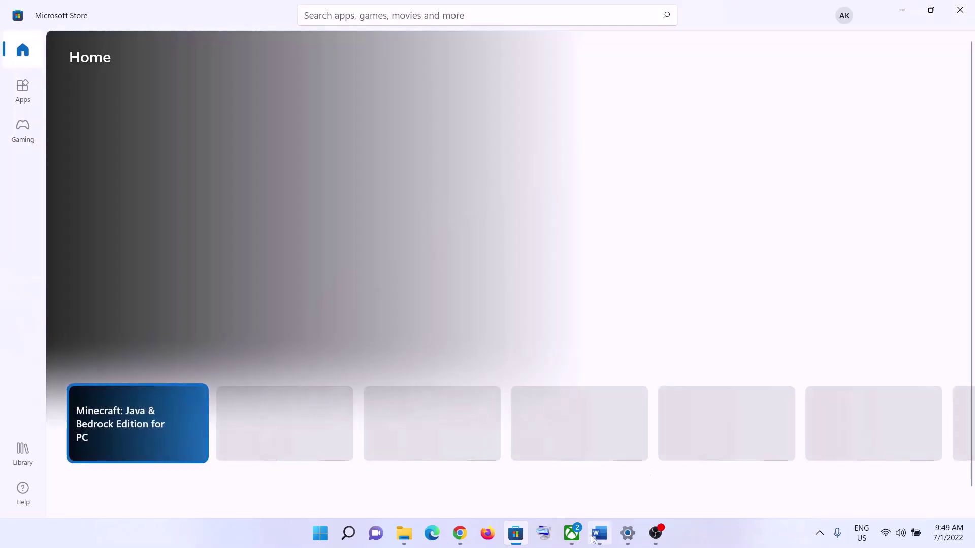
Select the Step 11 text about repairing the Xbox app and Store
left_click(598, 533)
scroll(408, 322, "down", 3)
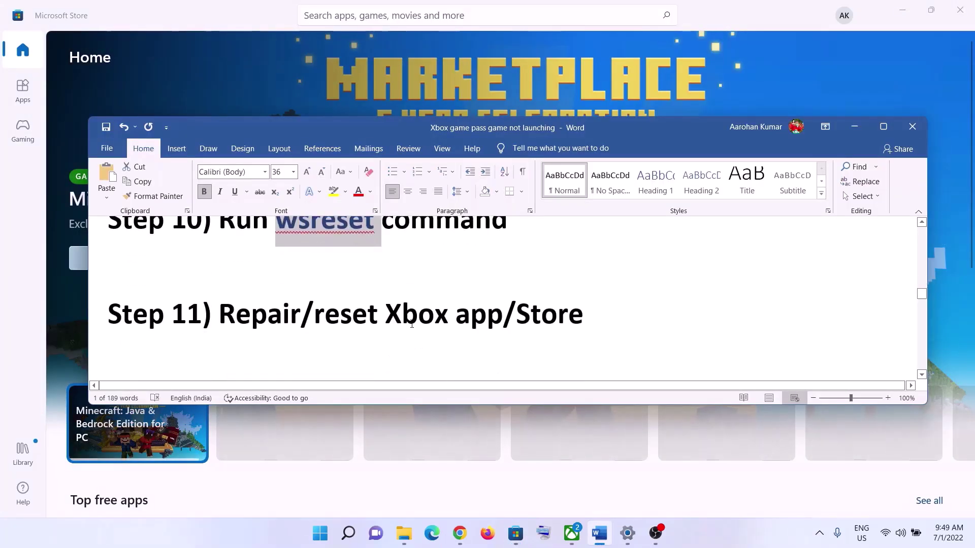
left_click_drag(220, 316, 585, 300)
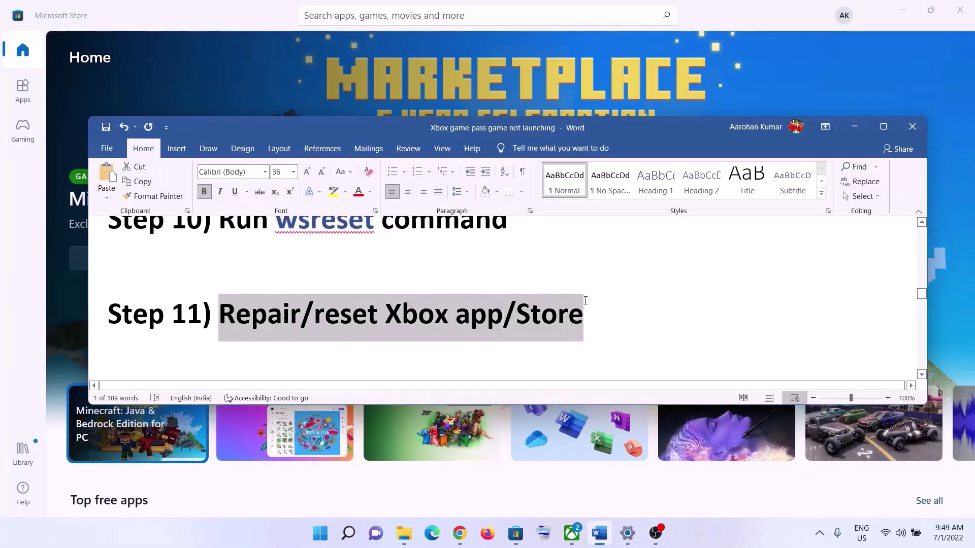
Search 'store' and open Microsoft Store's App settings page
left_click(321, 534)
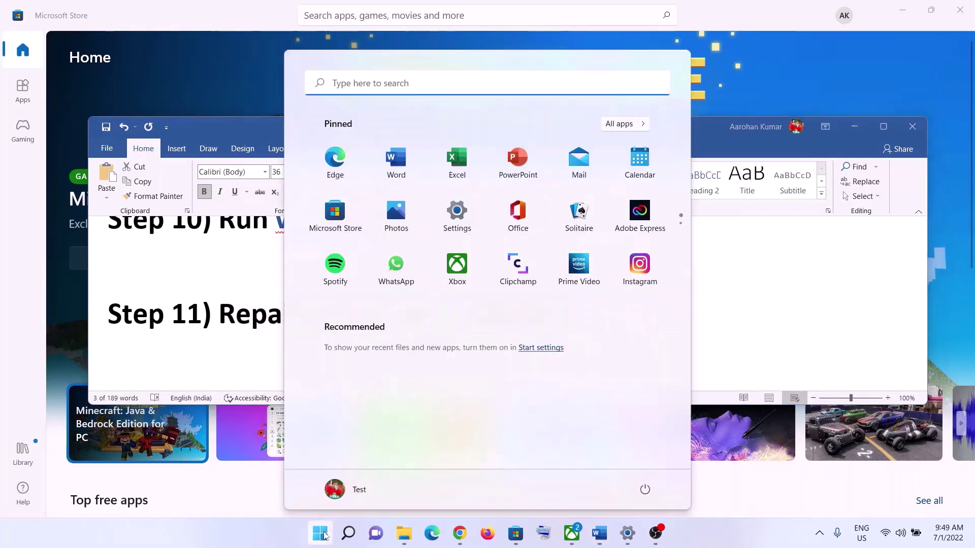
type("st")
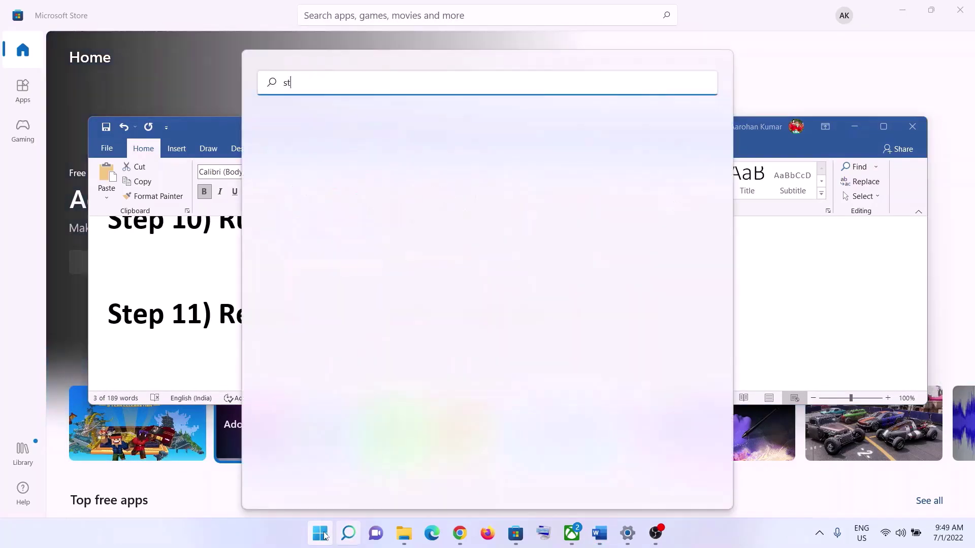
type("ore")
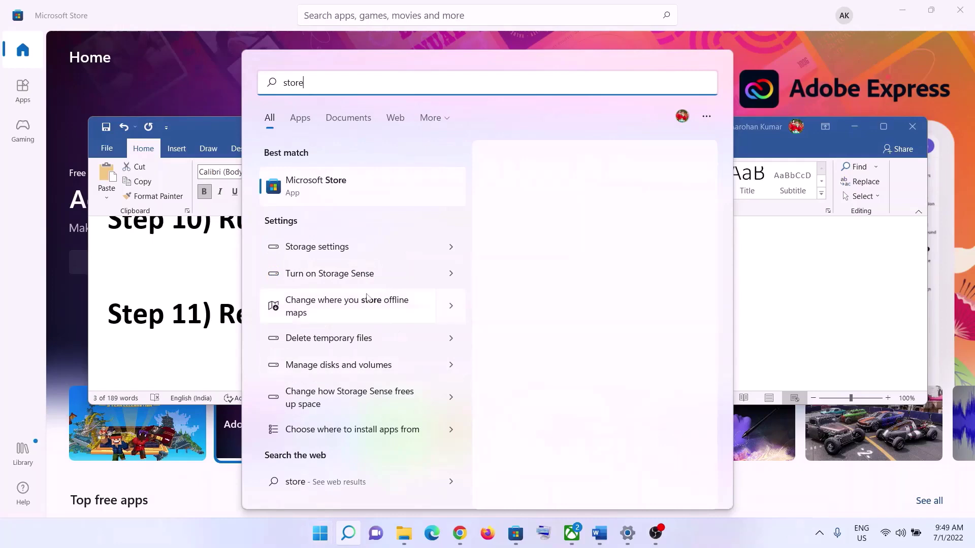
left_click(334, 191)
right_click(334, 191)
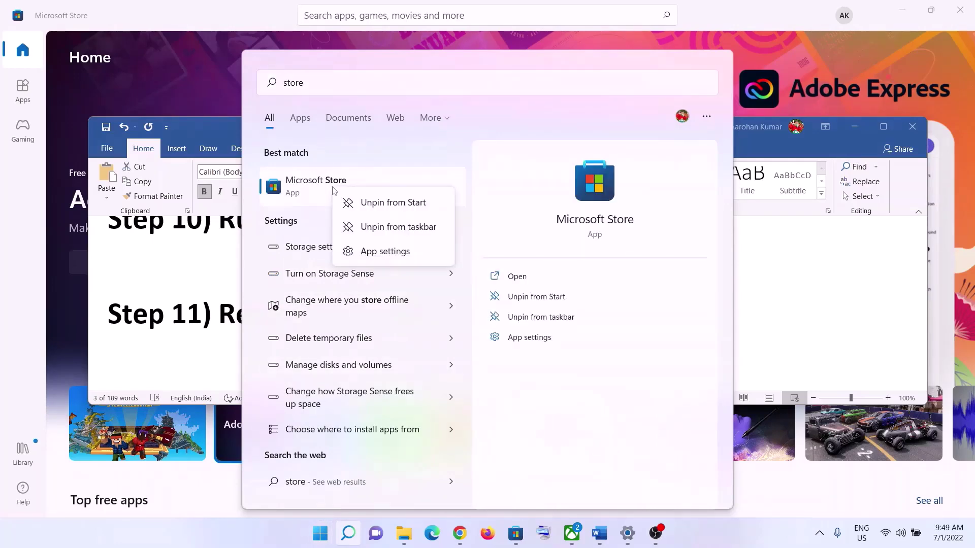
left_click(373, 252)
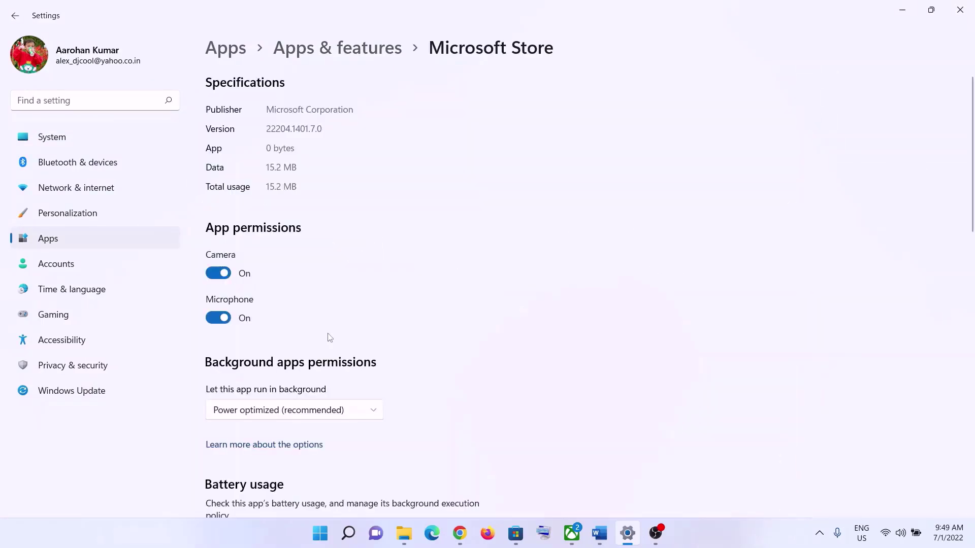
Repair the Microsoft Store app, then reset it and confirm the reset
scroll(330, 337, "down", 8)
scroll(325, 343, "down", 2)
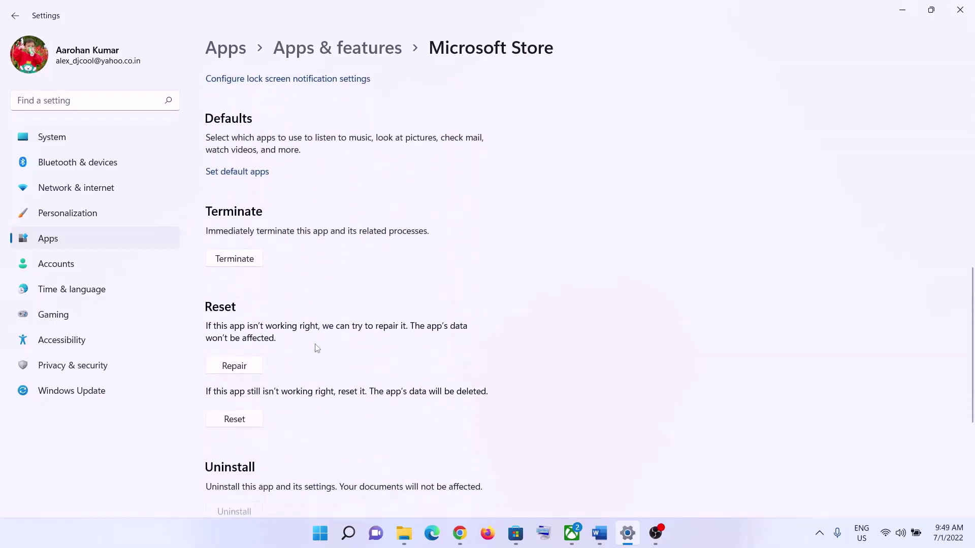
left_click(240, 371)
left_click(235, 420)
left_click(289, 397)
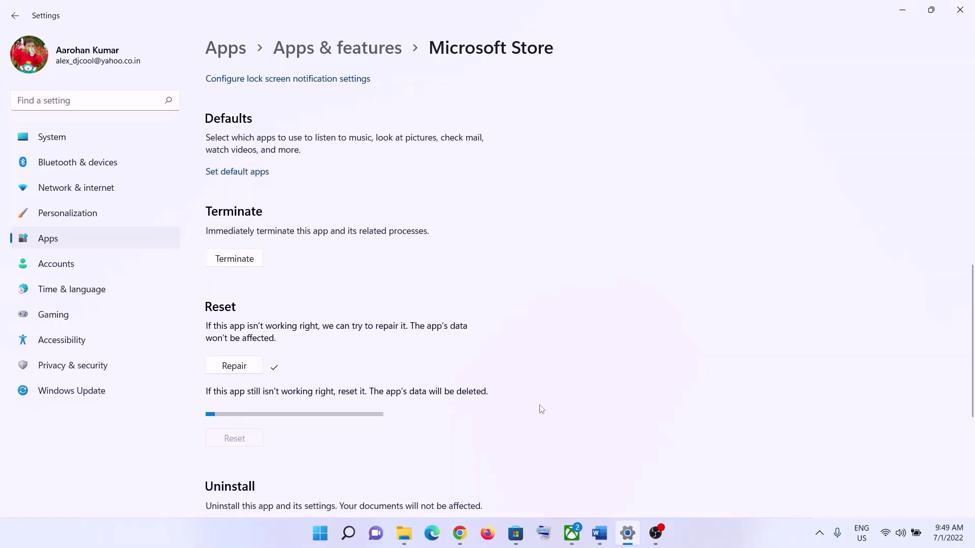
left_click(320, 533)
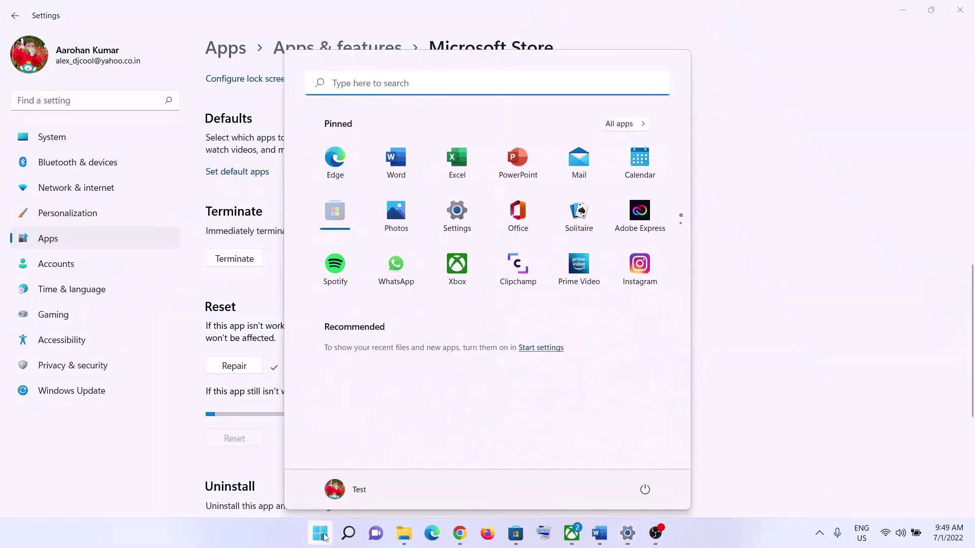
Find the Xbox app via Start search 'xbox' and open its App settings
type("xbox")
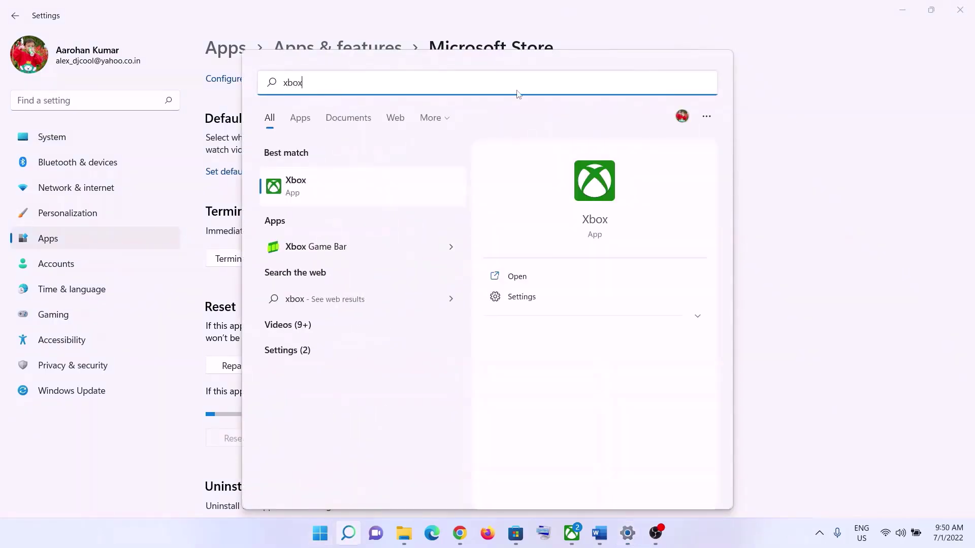
right_click(301, 184)
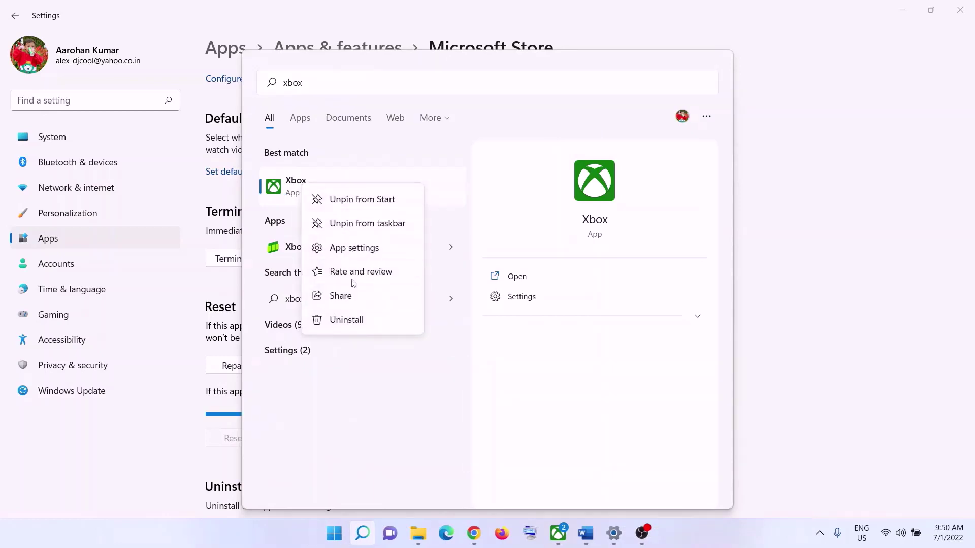
left_click(353, 249)
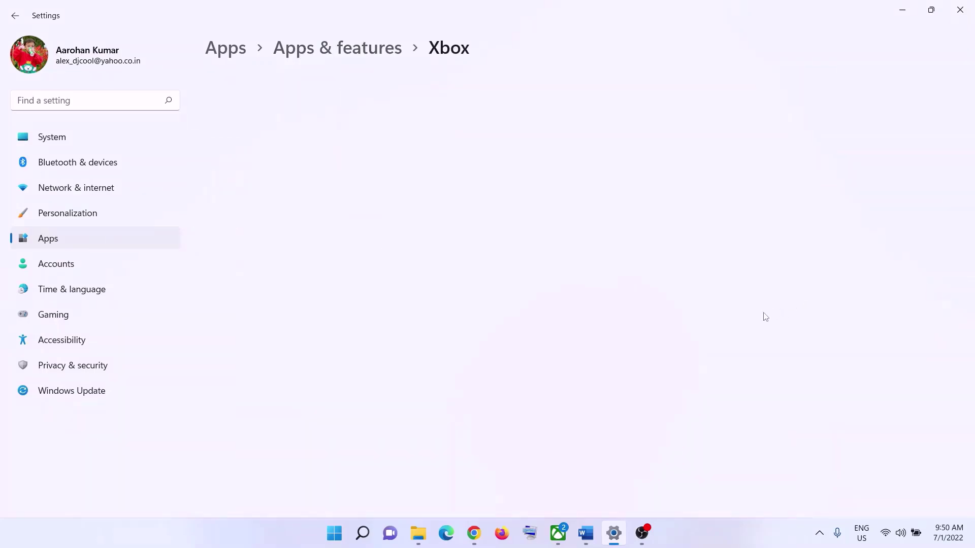
Repair the Xbox app, then reset it and confirm, and return to Word
scroll(462, 382, "down", 10)
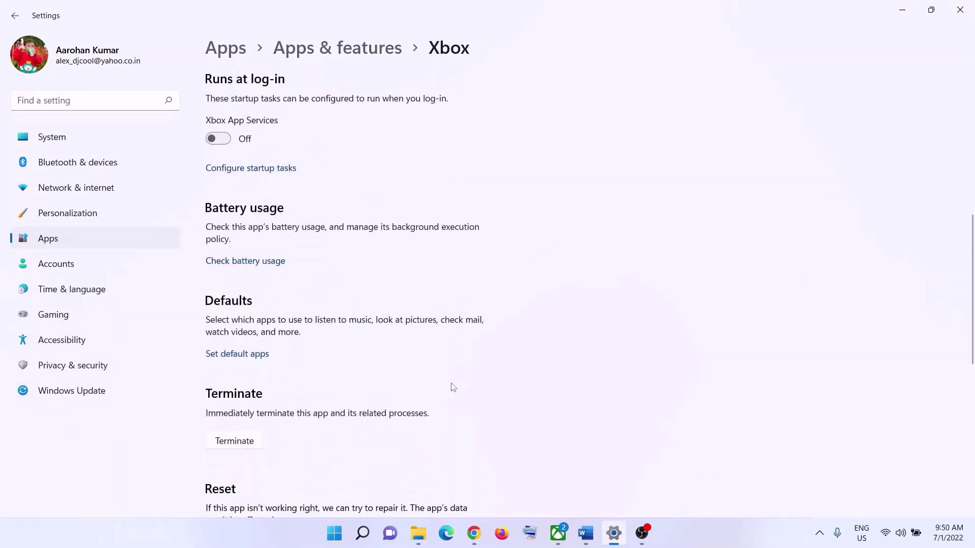
scroll(453, 387, "down", 3)
left_click(256, 277)
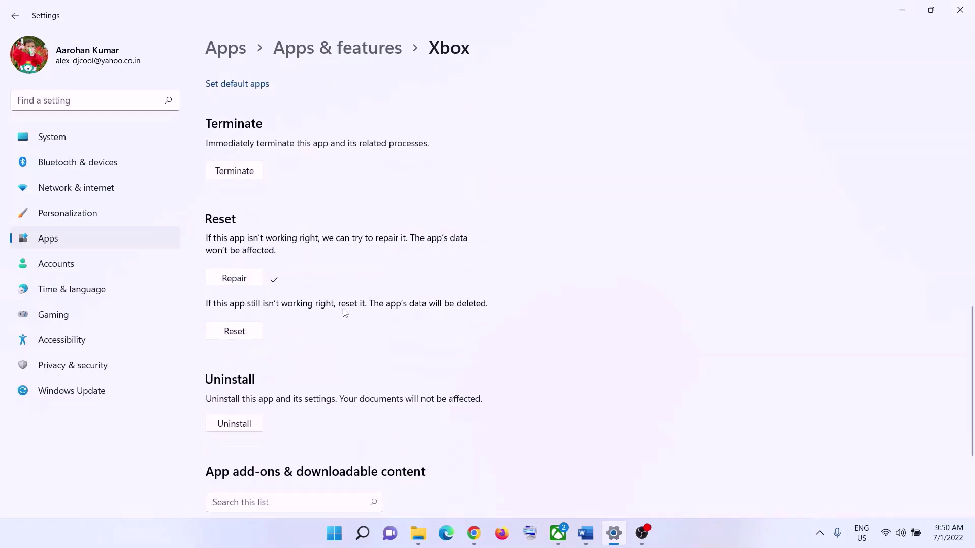
left_click(249, 335)
left_click(307, 305)
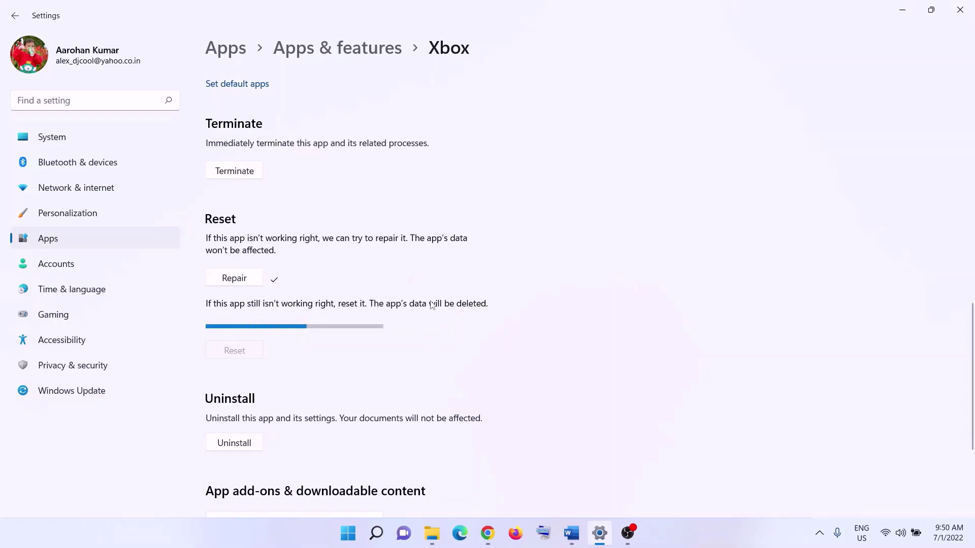
left_click(571, 533)
Copy Step 12's Get-AppxPackage -AllUsers command and search Start for 'powershell'
scroll(472, 314, "down", 5)
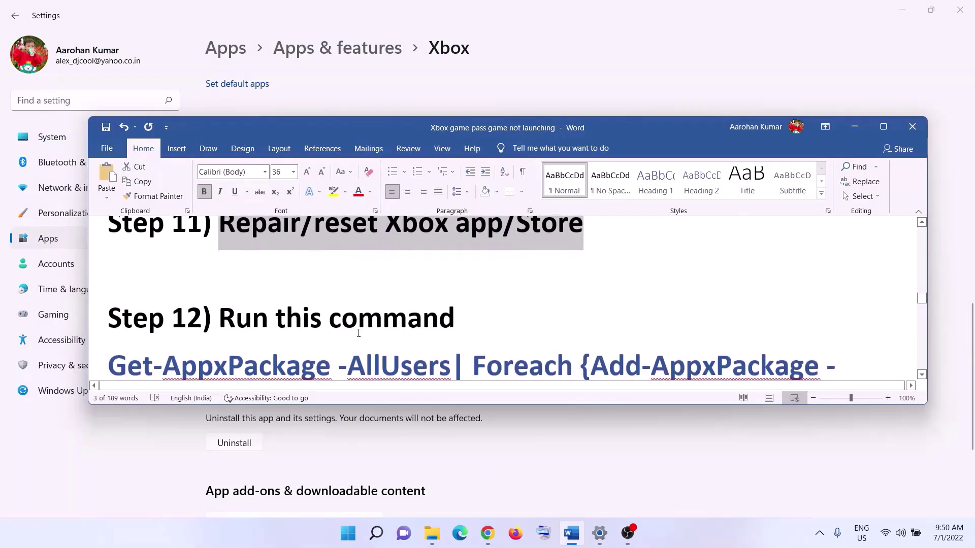
left_click_drag(660, 336, 175, 260)
scroll(248, 301, "up", 1)
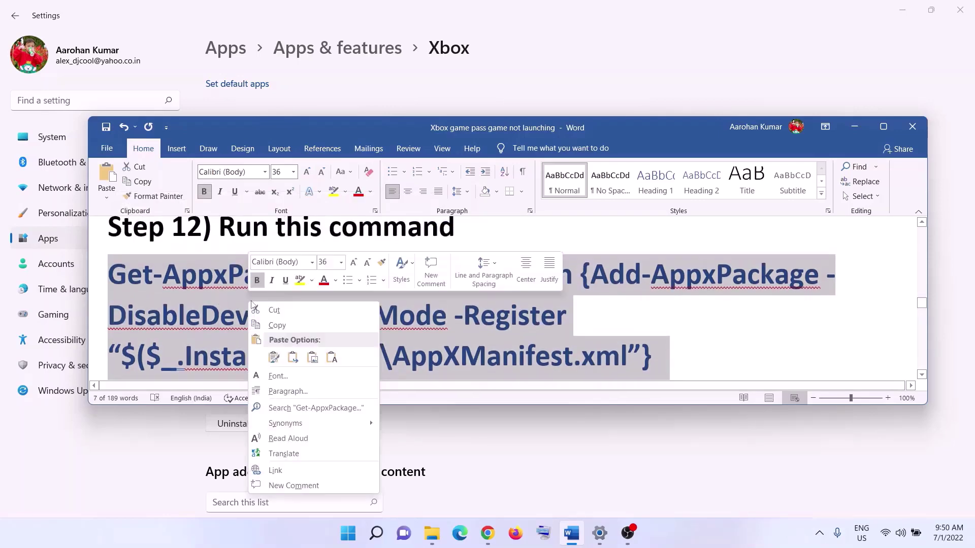
right_click(248, 300)
left_click(274, 326)
left_click(345, 537)
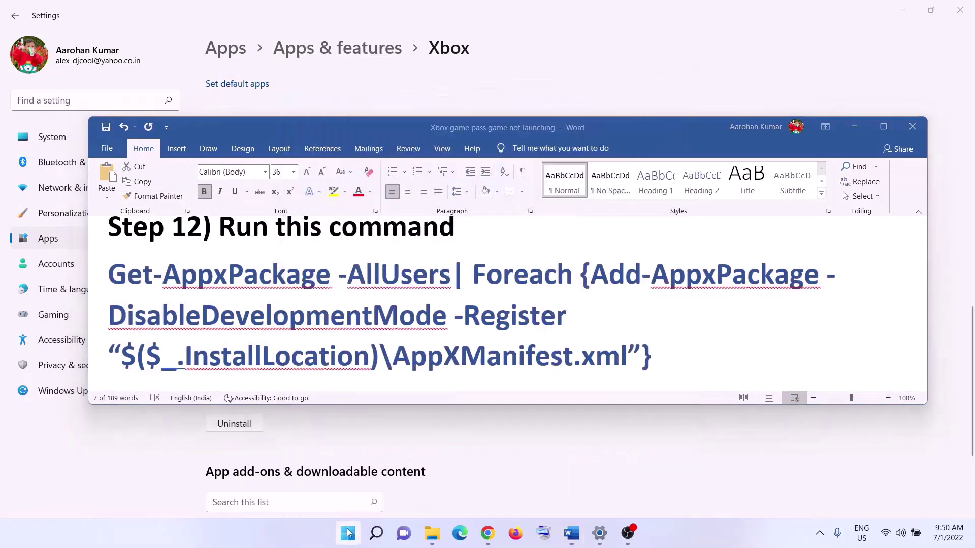
type("powershell")
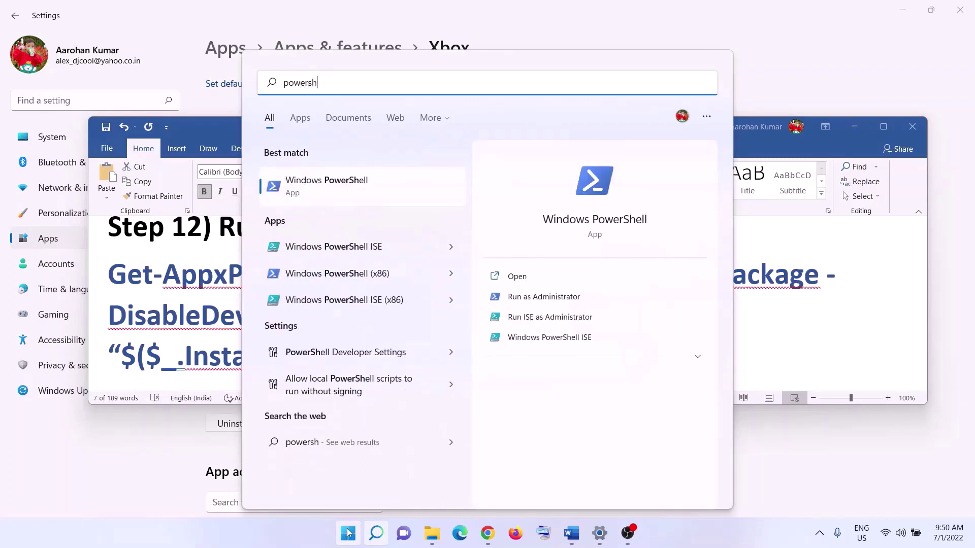
Run the Get-AppxPackage re-register command in an administrator PowerShell, then close the window
right_click(363, 192)
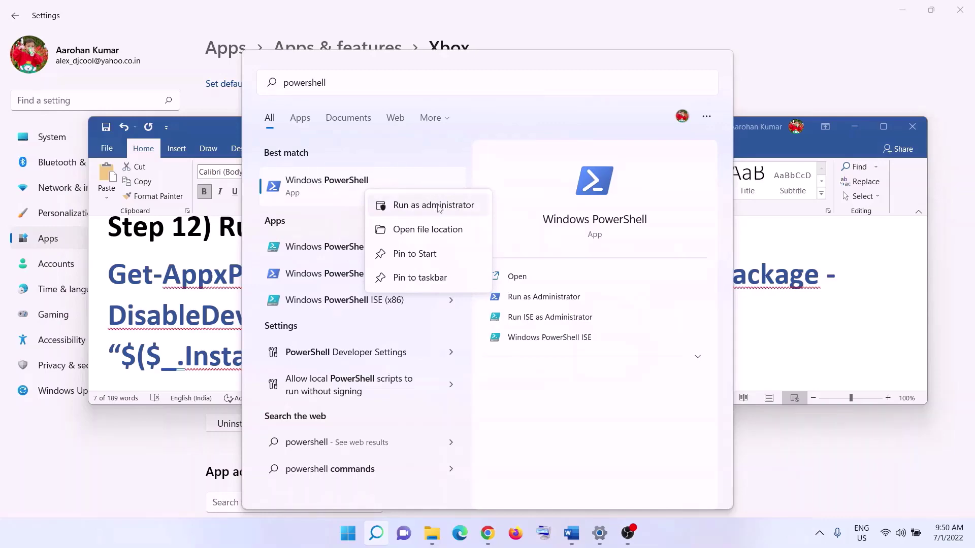
left_click(439, 208)
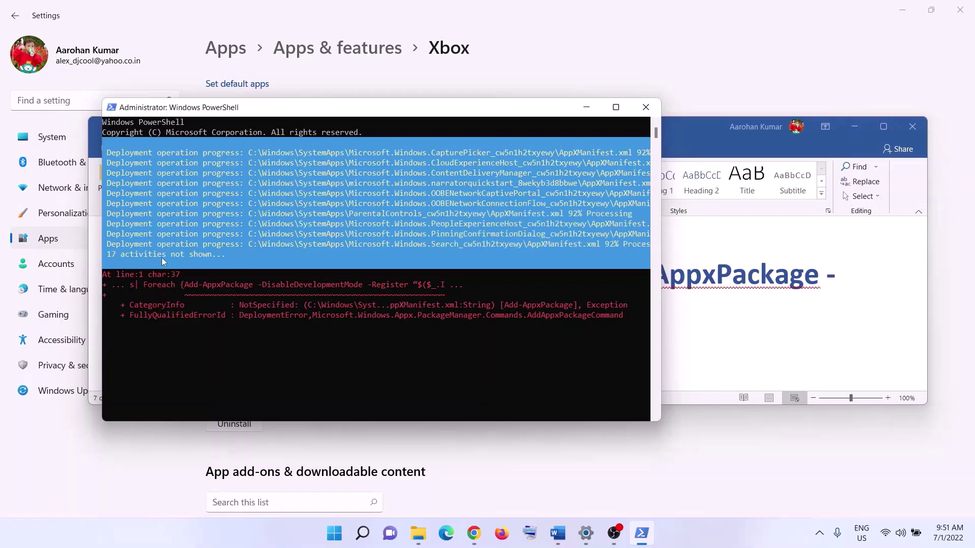
left_click(690, 529)
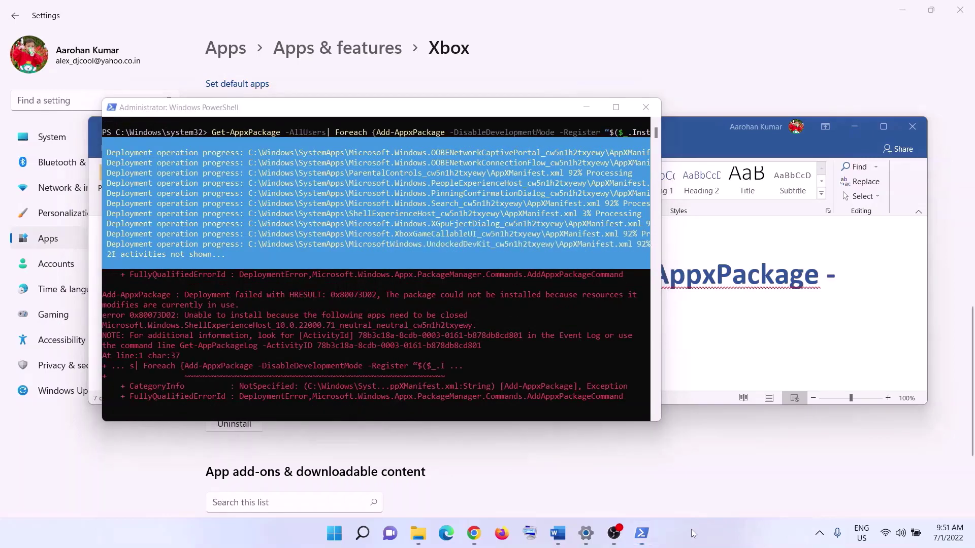
left_click(645, 107)
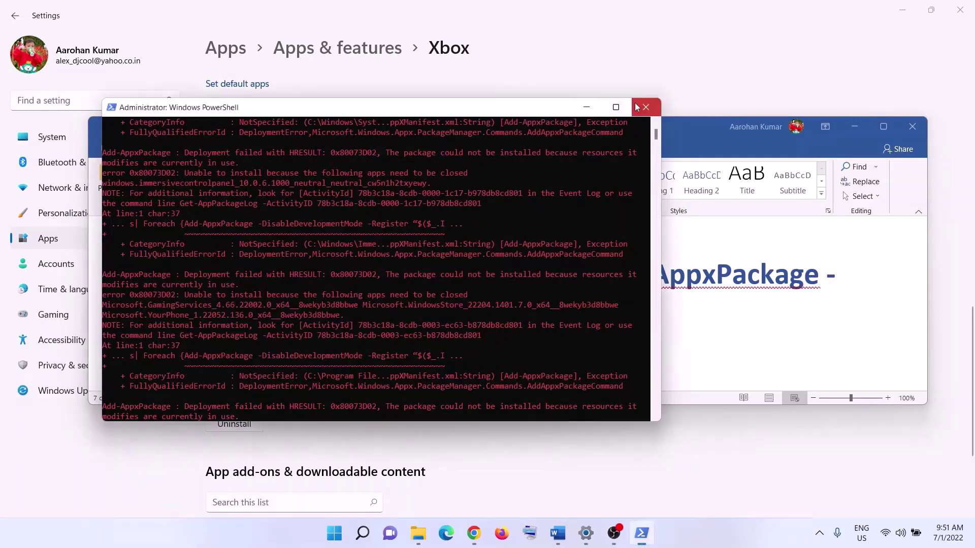